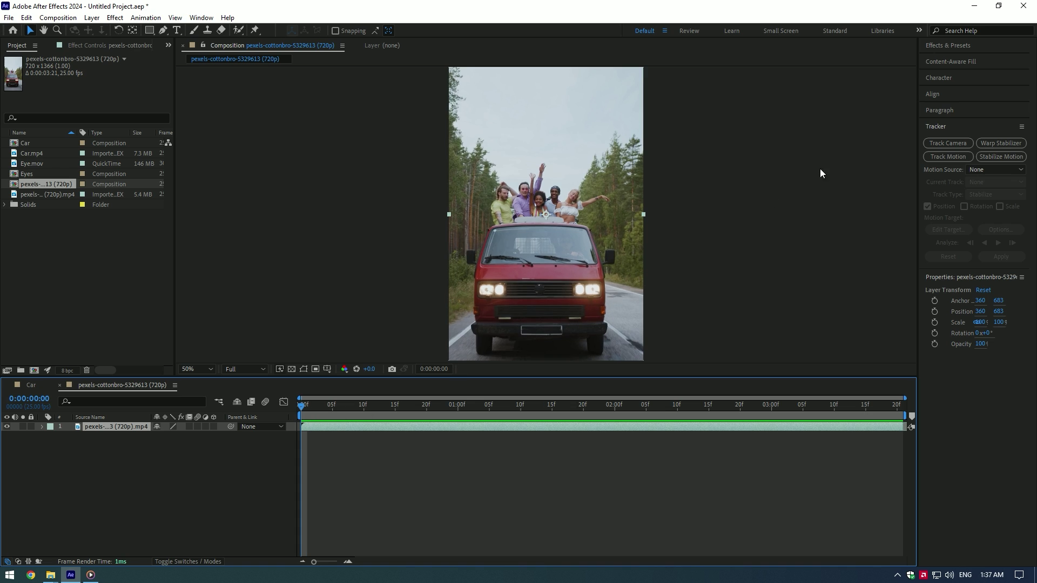
# Camera-track the van footage and create a solid and camera from the track points.
pyautogui.click(948, 144)
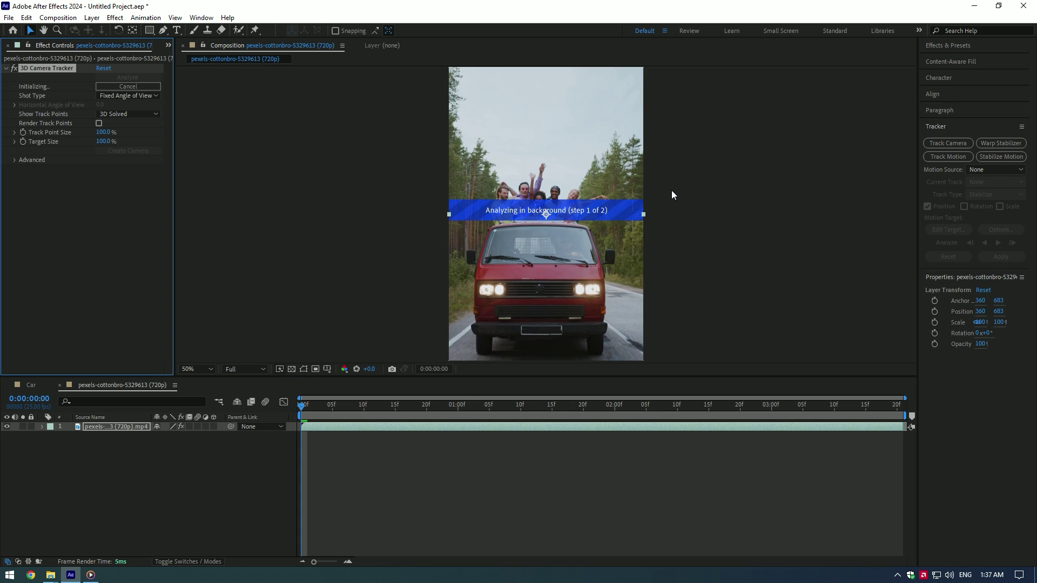
pyautogui.press('/')
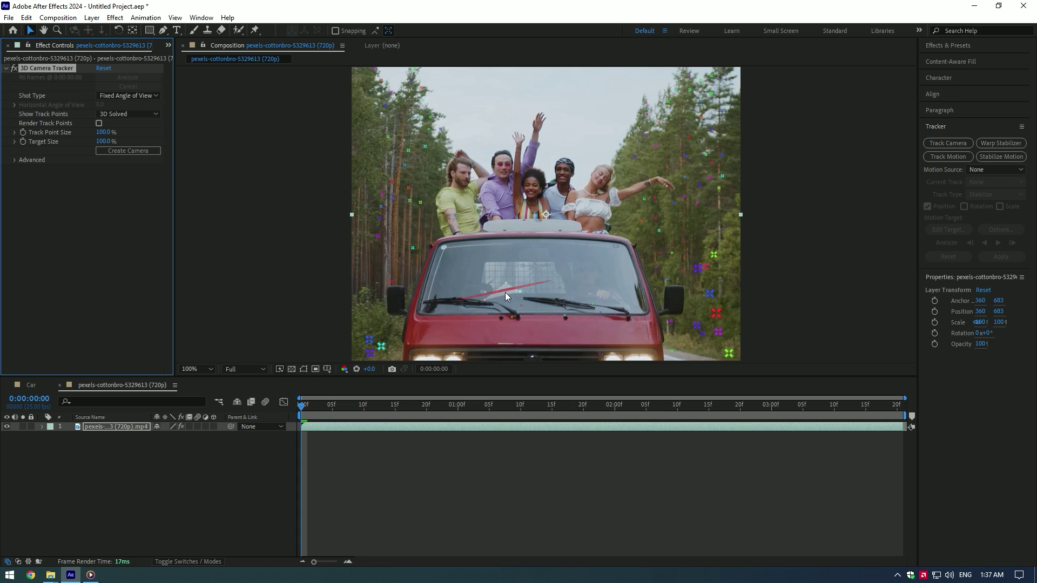
pyautogui.rightClick(505, 292)
pyautogui.click(590, 309)
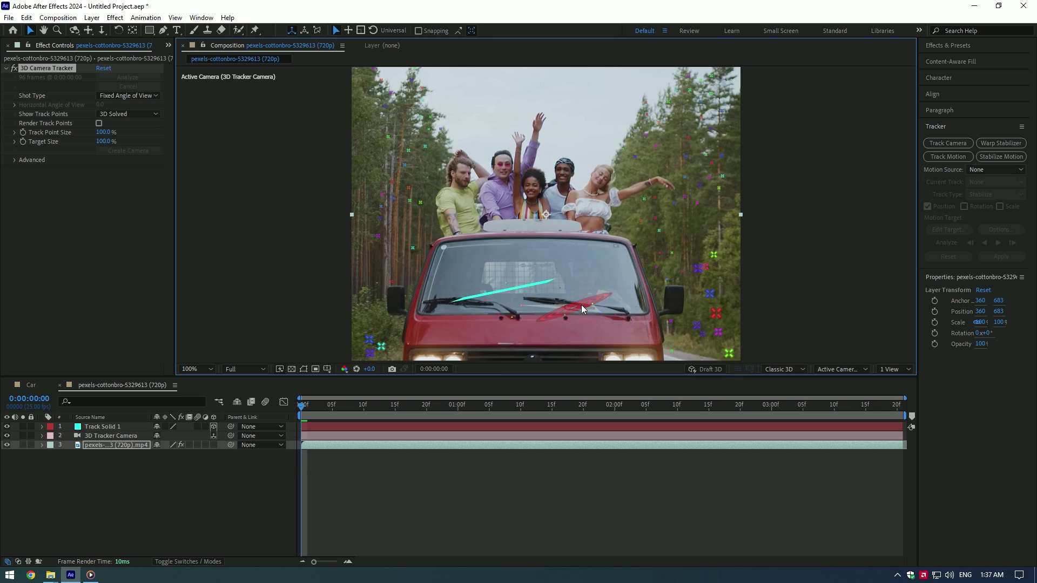
# Adjust Track Solid 1's Orientation so it lies over the windshield.
pyautogui.click(118, 425)
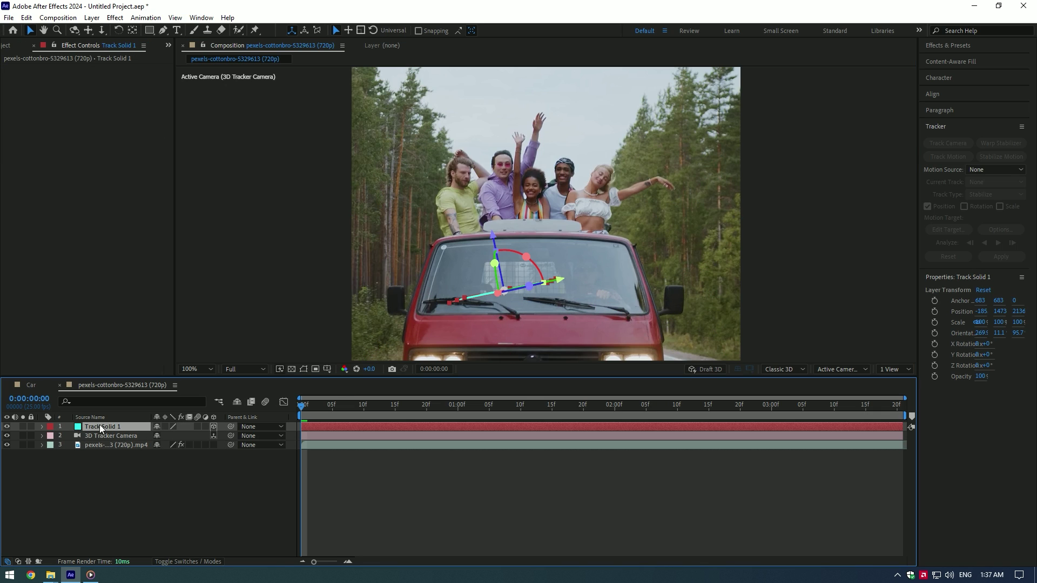
pyautogui.click(43, 424)
pyautogui.click(50, 436)
pyautogui.moveTo(162, 472); pyautogui.dragTo(186, 472)
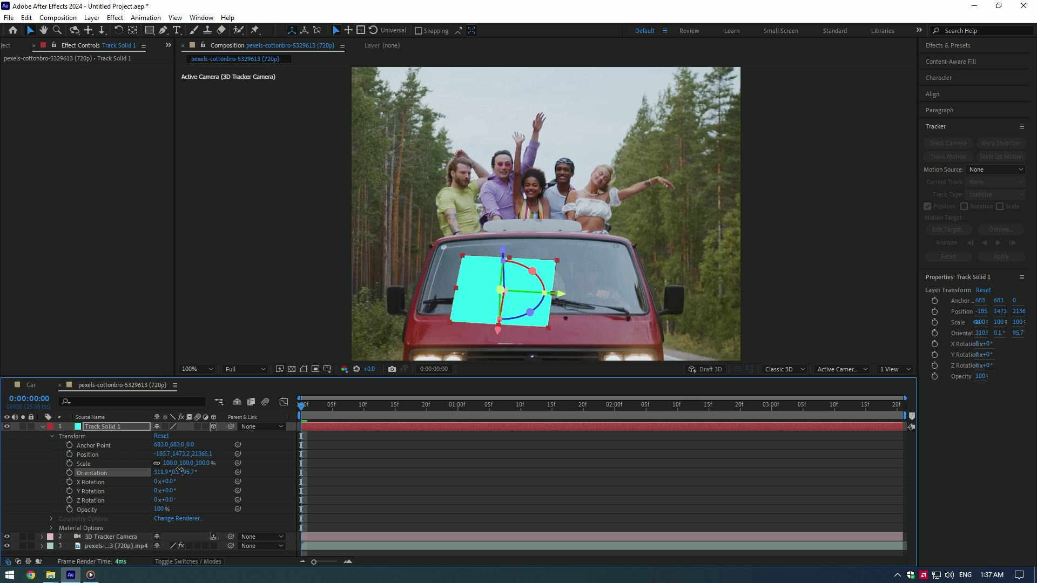
# Pre-compose Track Solid 1, keeping its attributes, and open Track Solid 1 Comp 1.
pyautogui.click(43, 428)
pyautogui.rightClick(96, 429)
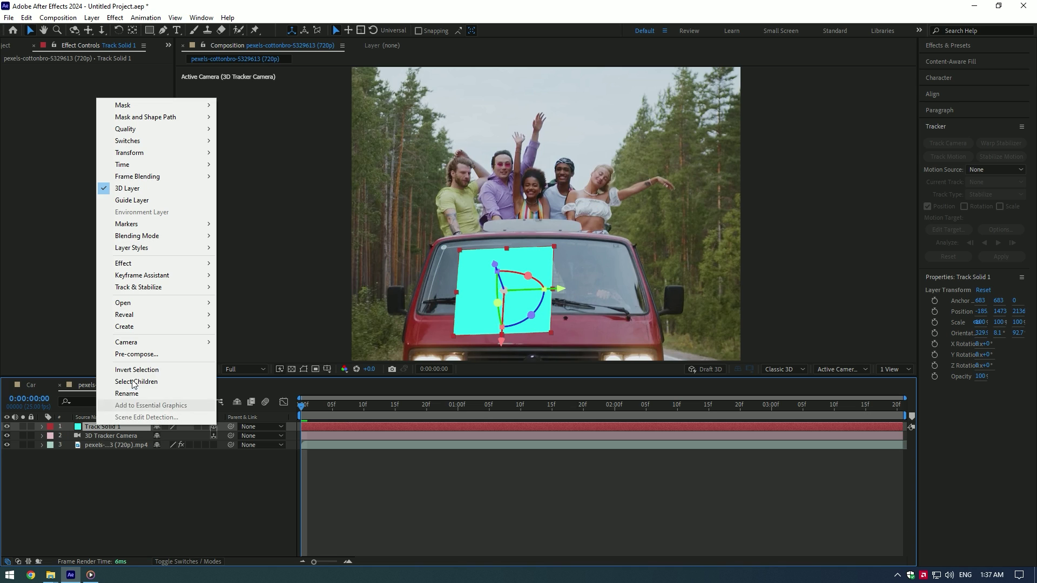
pyautogui.click(121, 355)
pyautogui.click(431, 243)
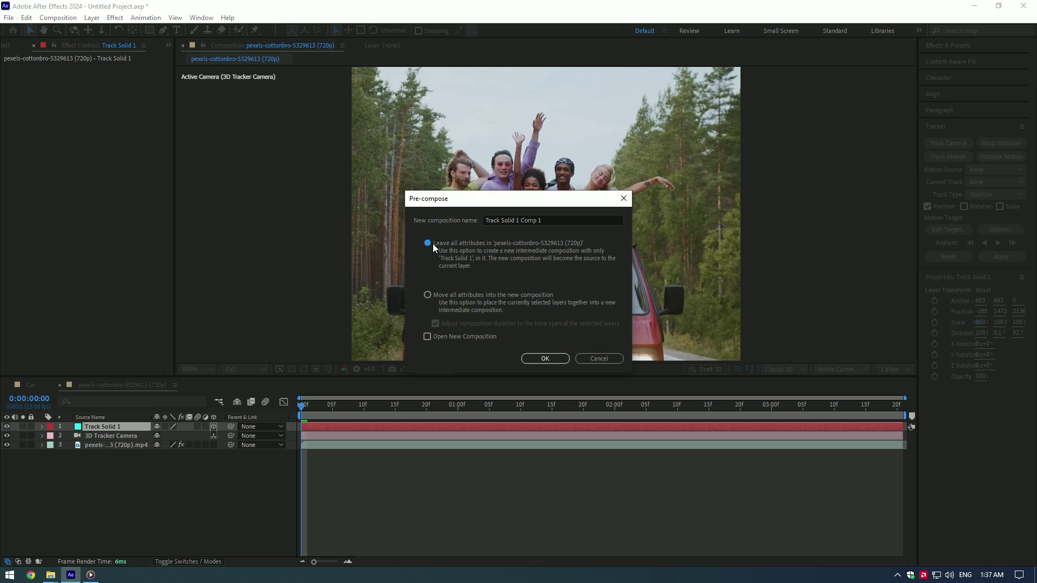
pyautogui.click(544, 358)
pyautogui.doubleClick(103, 428)
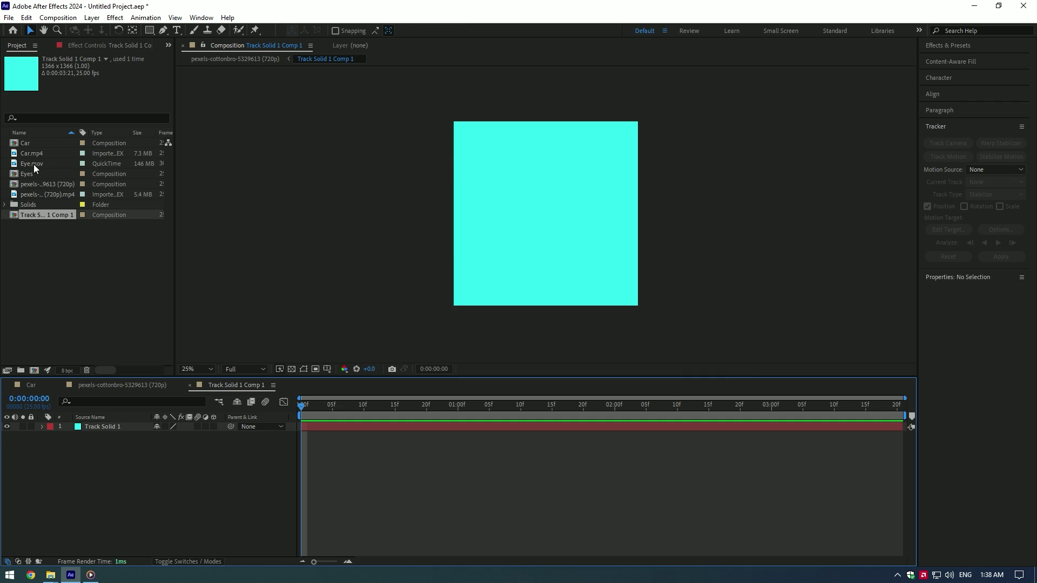
# Add Eye.mov to the precomp, delete the cyan solid, and scale the eyes to about 68%.
pyautogui.moveTo(33, 164); pyautogui.dragTo(108, 433)
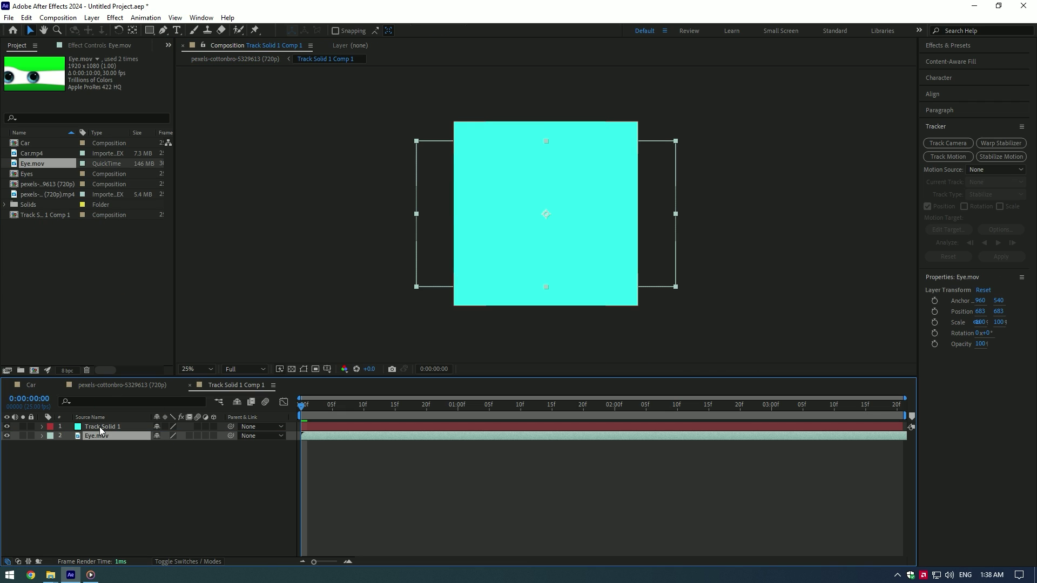
pyautogui.click(100, 426)
pyautogui.press('Delete')
pyautogui.press('s')
pyautogui.moveTo(170, 436); pyautogui.dragTo(156, 439)
# In the van comp, adjust the eyes layer's orientation, width and position across the windshield.
pyautogui.click(122, 384)
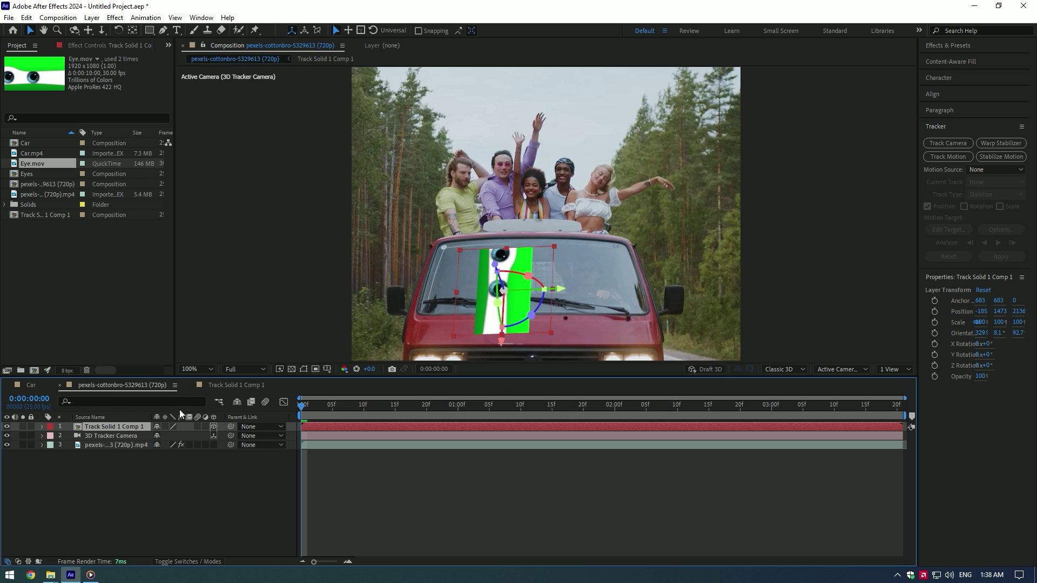
pyautogui.click(43, 427)
pyautogui.click(51, 437)
pyautogui.moveTo(188, 472)
pyautogui.mouseDown()
pyautogui.moveTo(121, 472)
pyautogui.moveTo(227, 463)
pyautogui.mouseUp()
pyautogui.moveTo(518, 267); pyautogui.dragTo(594, 308)
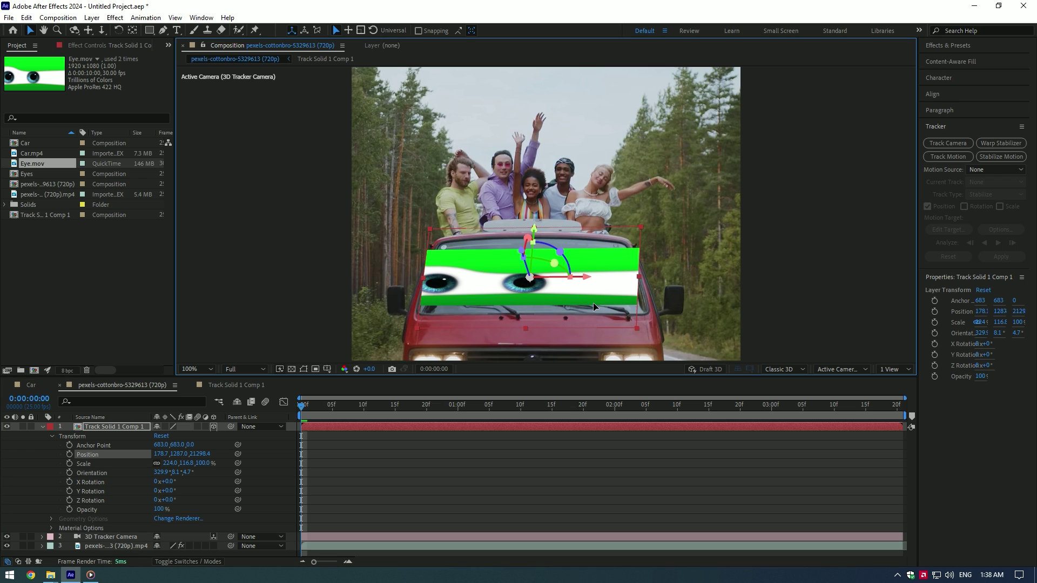
# Apply Corner Pin to the eyes layer and drag its corners onto the windshield corners.
pyautogui.click(42, 427)
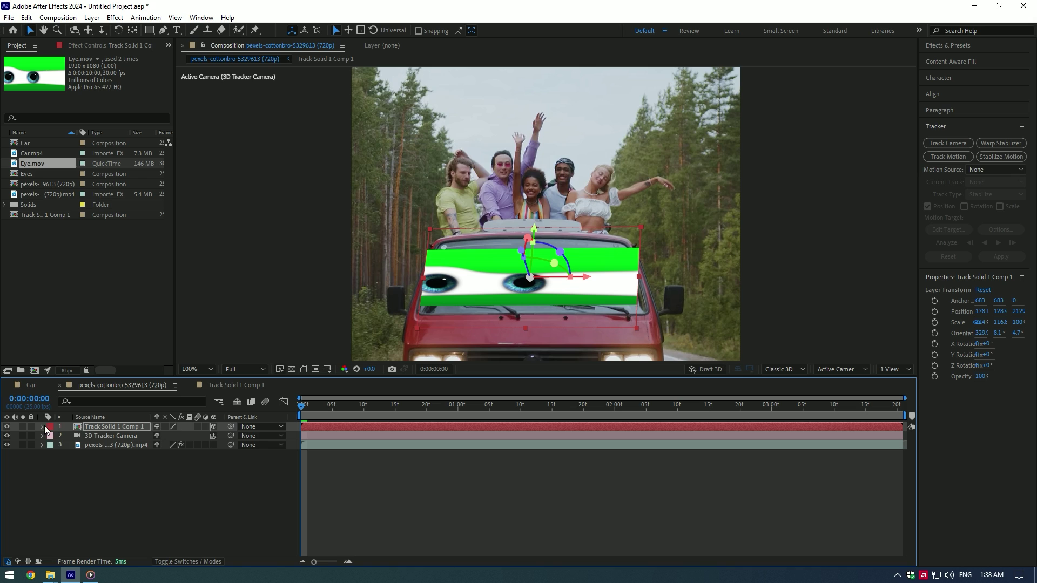
pyautogui.hotkey('ctrl', 'space')
pyautogui.write('corn')
pyautogui.press('Return')
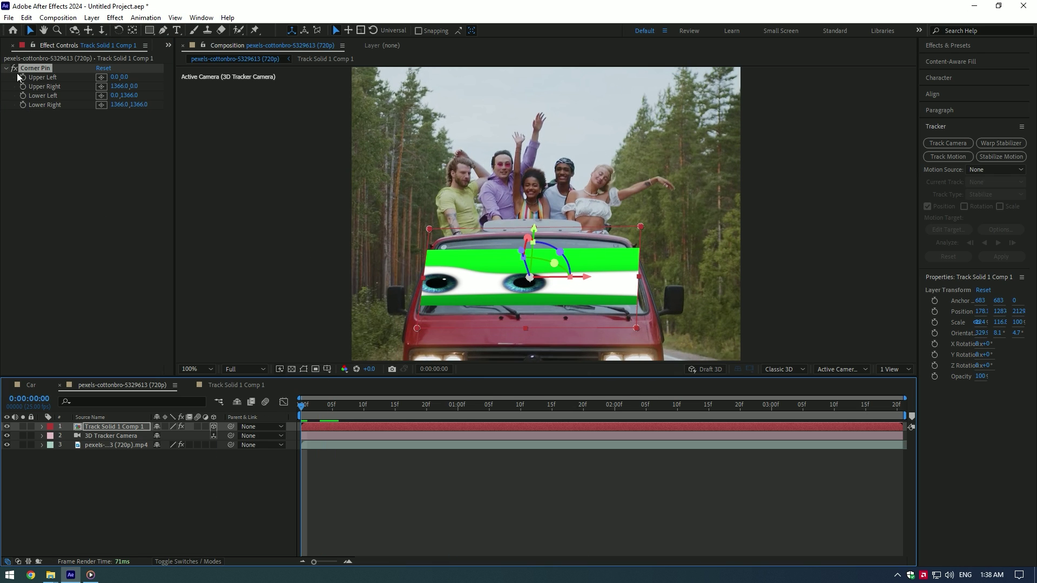
pyautogui.click(19, 135)
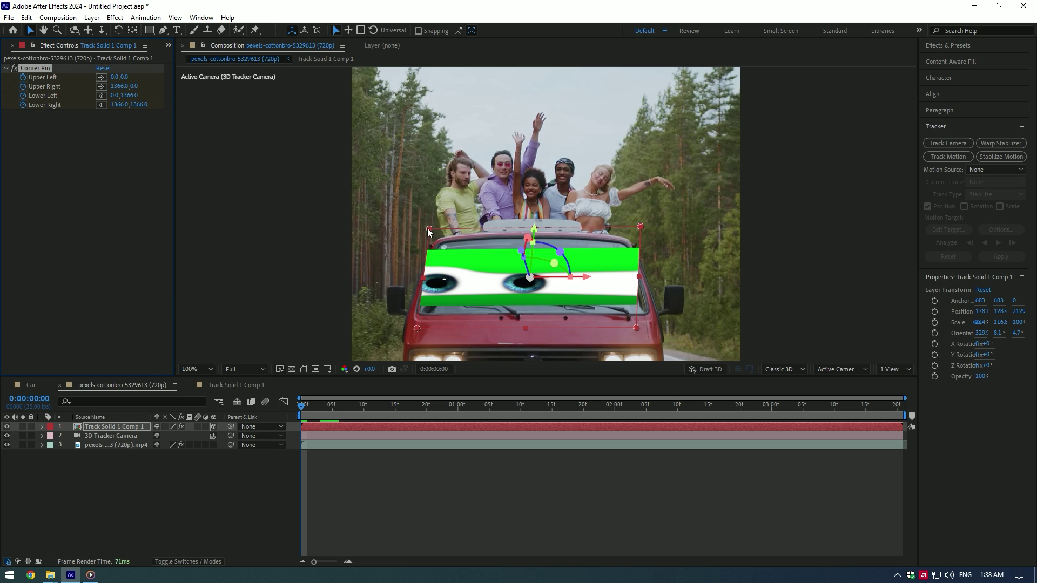
pyautogui.moveTo(429, 230); pyautogui.dragTo(421, 217)
pyautogui.moveTo(301, 404); pyautogui.dragTo(358, 415)
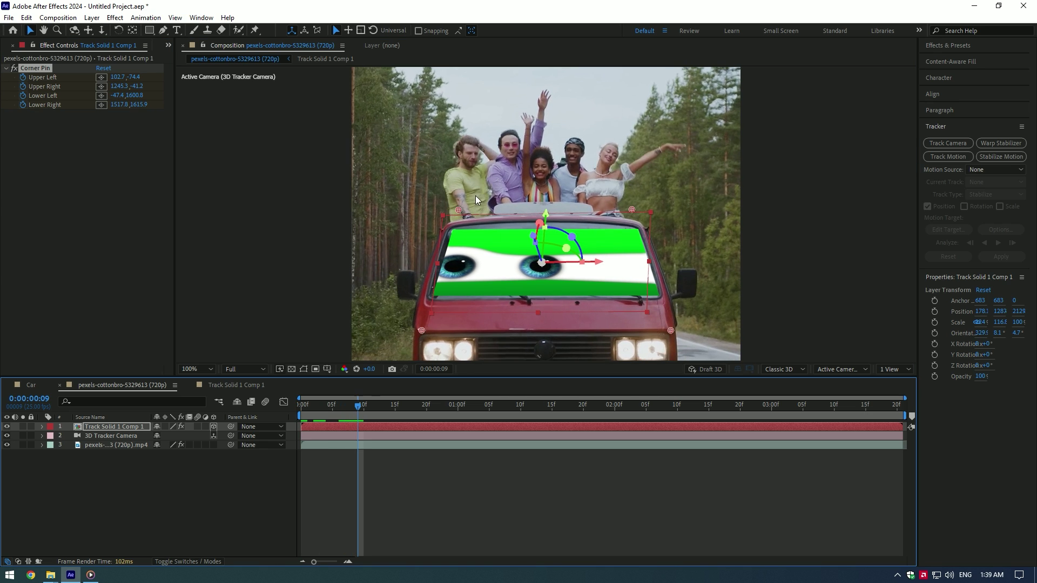
pyautogui.moveTo(458, 213); pyautogui.dragTo(454, 208)
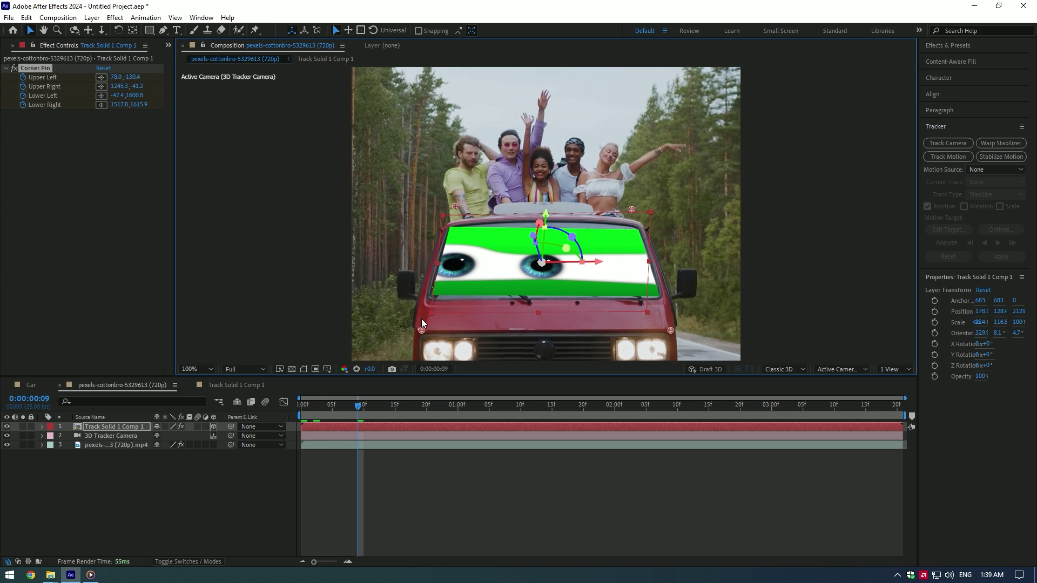
# Check the corner fit at later frames and preview the shot.
pyautogui.moveTo(358, 405)
pyautogui.mouseDown()
pyautogui.moveTo(577, 392)
pyautogui.moveTo(791, 404)
pyautogui.mouseUp()
pyautogui.moveTo(861, 405); pyautogui.dragTo(911, 413)
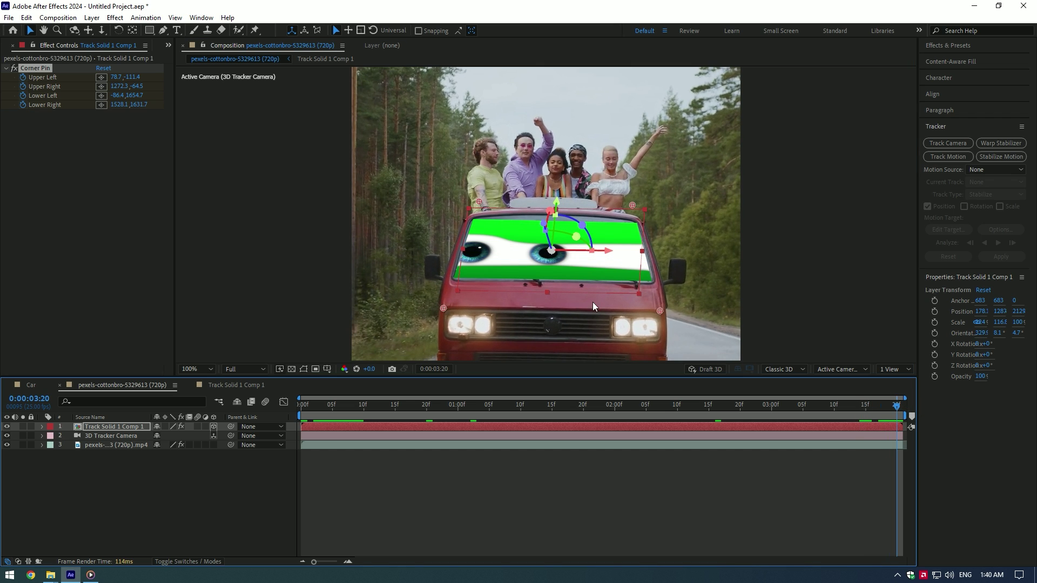
pyautogui.press('space')
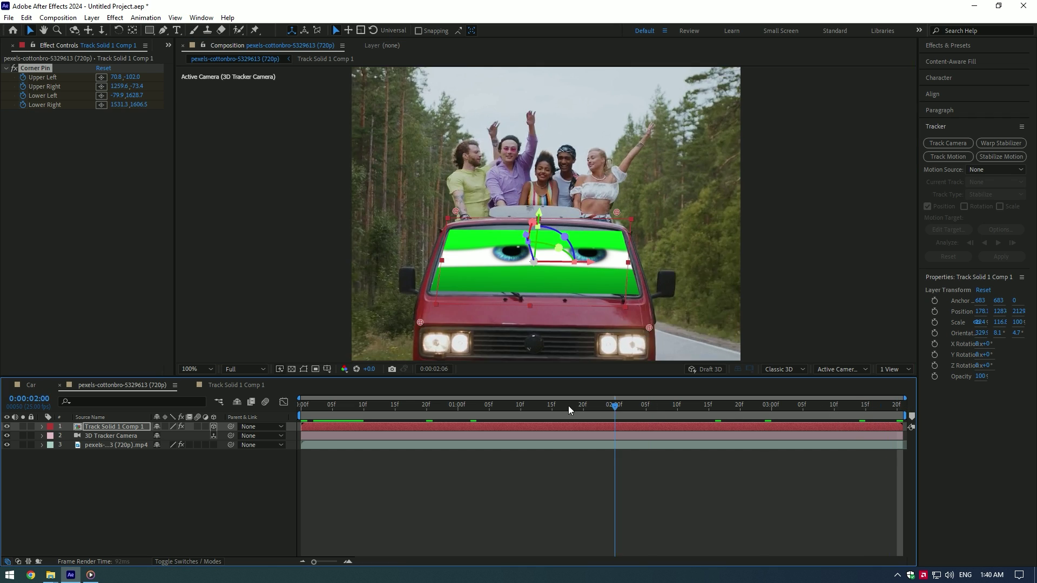
pyautogui.scroll(-2, 254, 366)
# Set preview resolution to Quarter, deselect the eyes layer, and play the van comp.
pyautogui.click(251, 370)
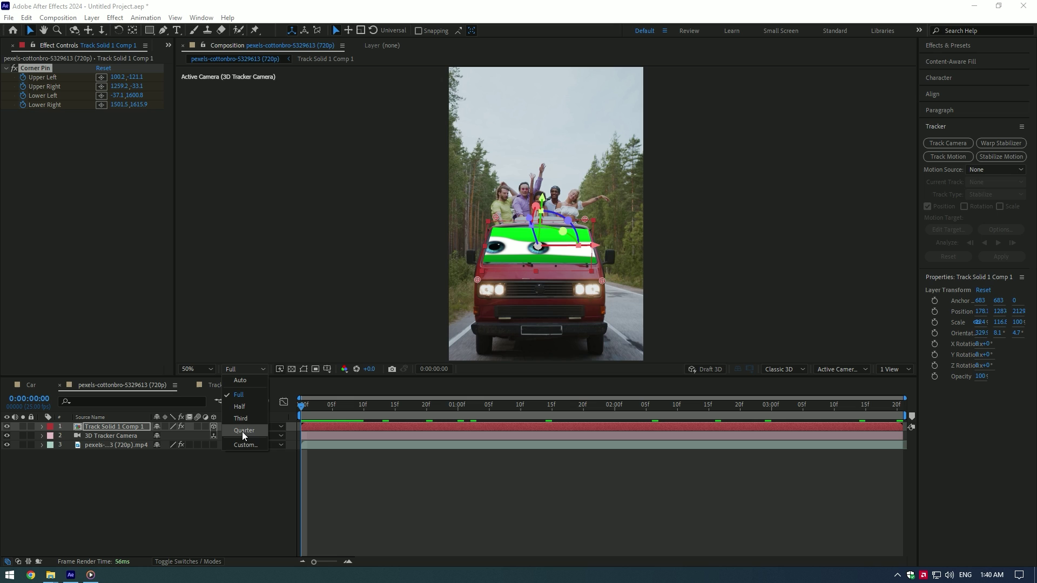
pyautogui.click(242, 432)
pyautogui.click(223, 490)
pyautogui.press('space')
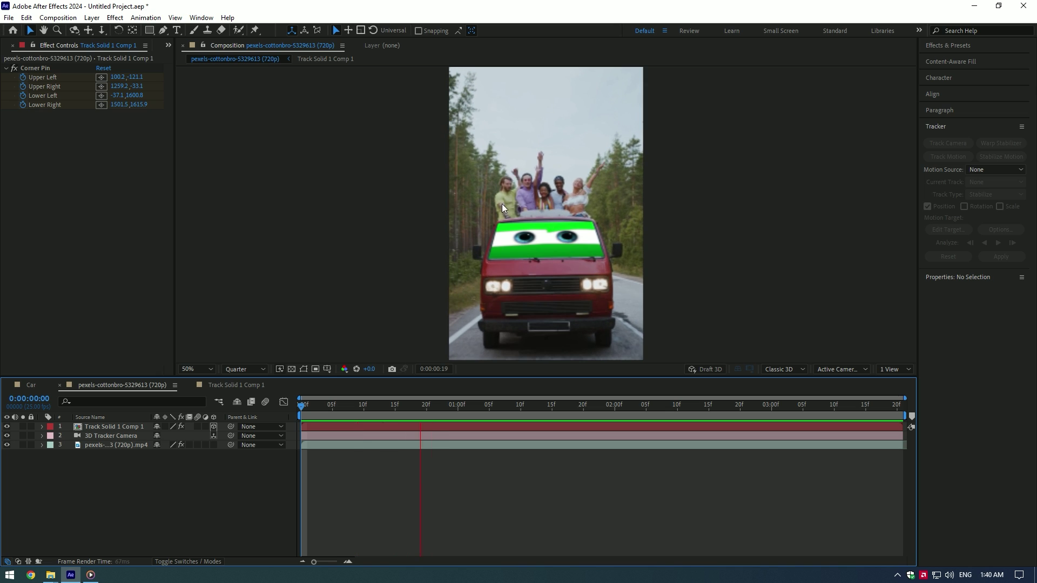
# Apply Keylight to Track Solid 1 Comp 1, sample green as Screen Colour, and preview.
pyautogui.click(117, 426)
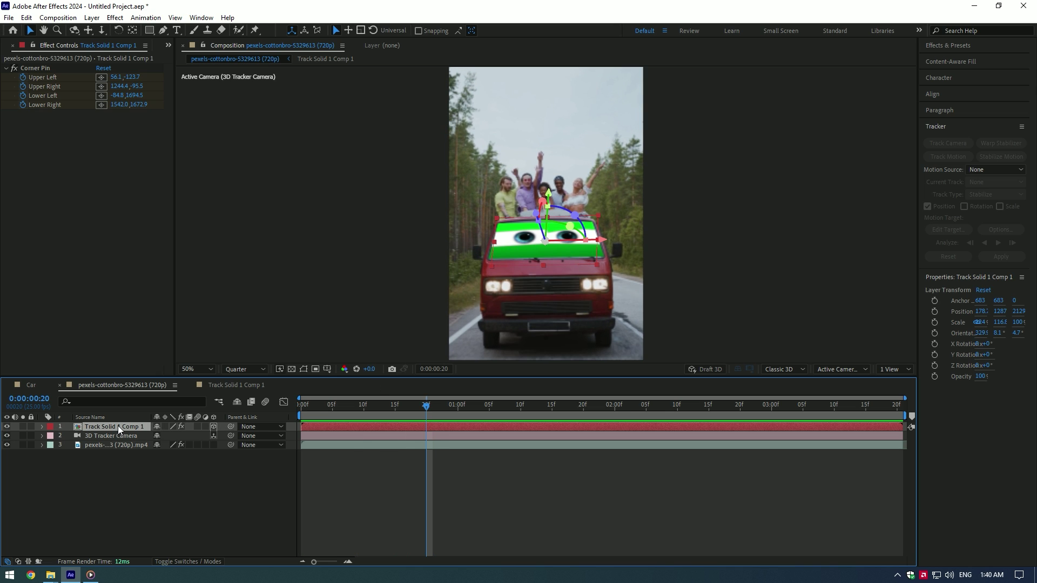
pyautogui.hotkey('ctrl', 'alt', 'shift', 'e')
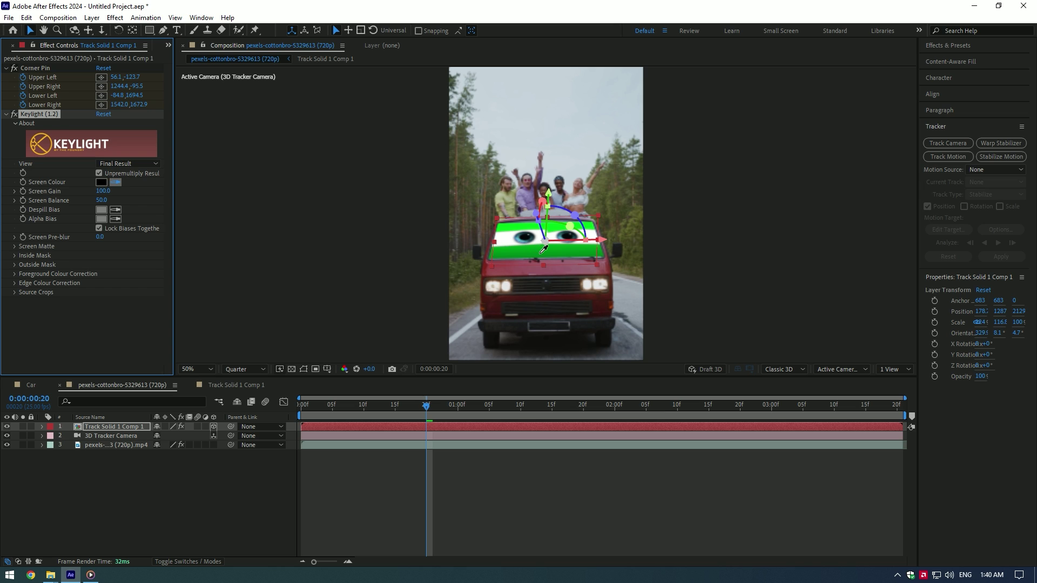
pyautogui.click(542, 254)
pyautogui.moveTo(402, 407); pyautogui.dragTo(801, 386)
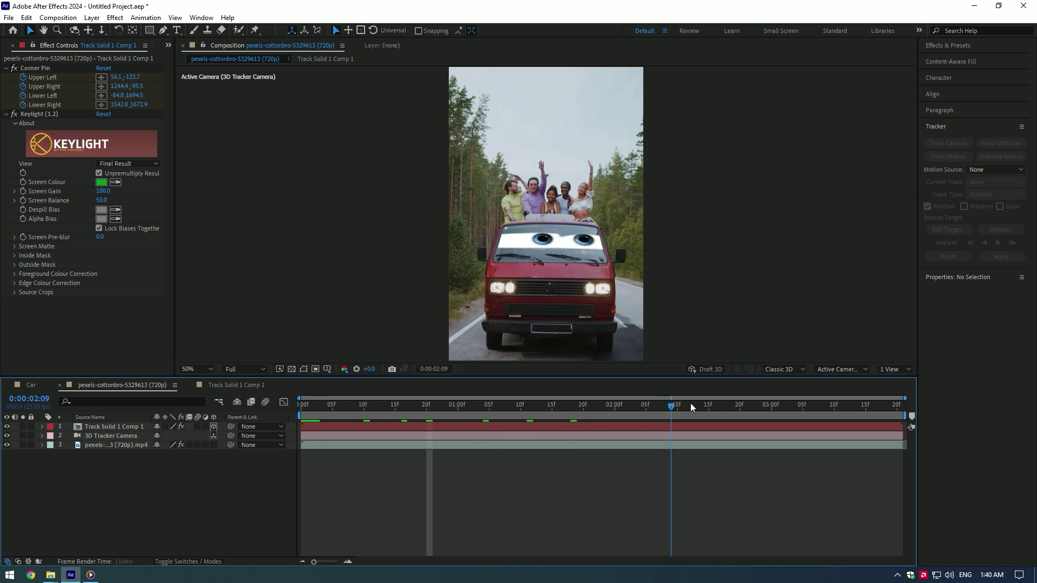
pyautogui.press('space')
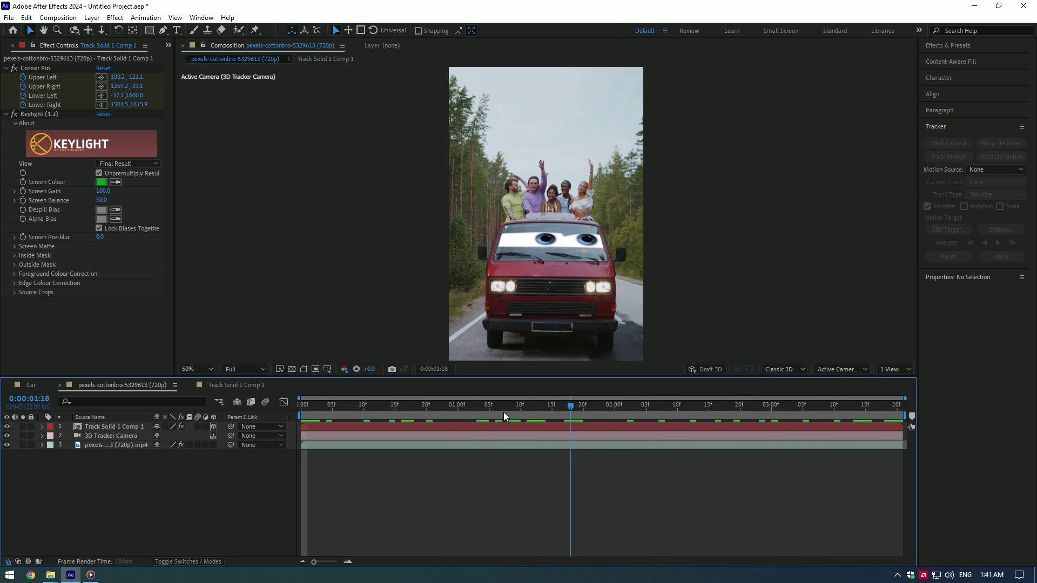
# Set the eyes layer's blending mode to Screen.
pyautogui.click(190, 559)
pyautogui.click(167, 426)
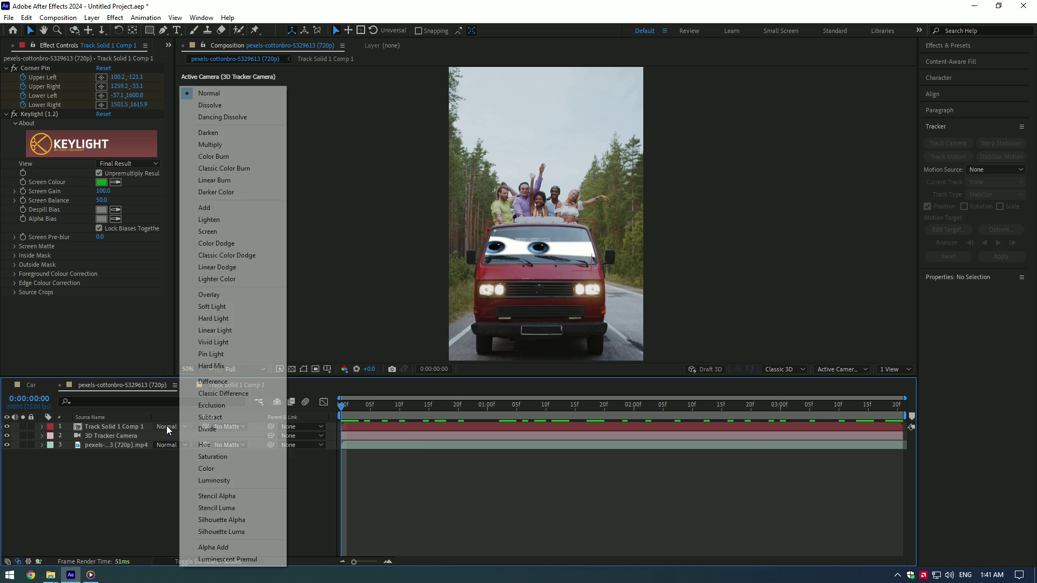
pyautogui.click(217, 233)
pyautogui.press('space')
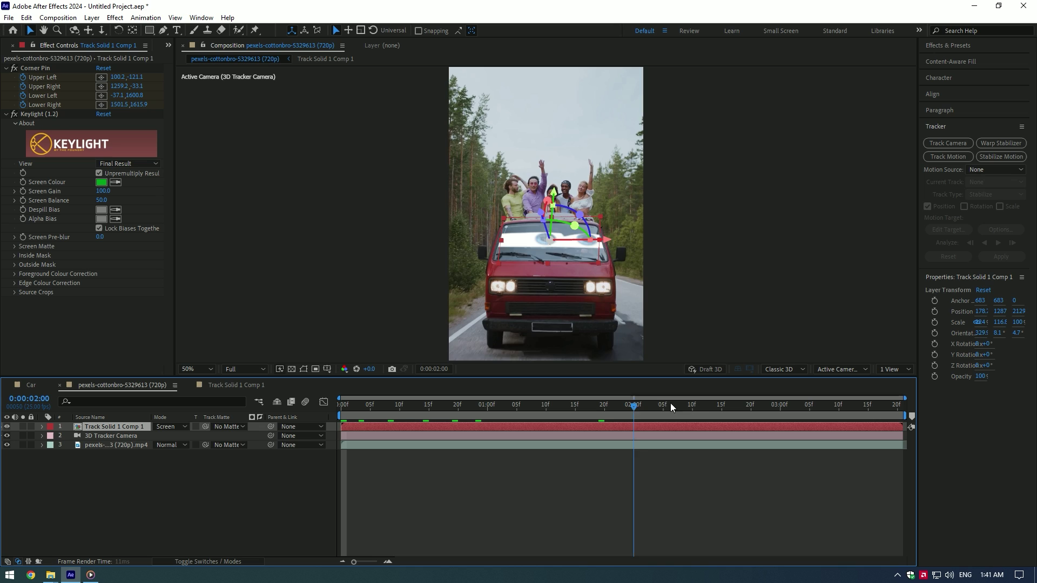
# Apply a Glow effect to the eyes layer and preview it.
pyautogui.hotkey('ctrl', 'space')
pyautogui.write('glow')
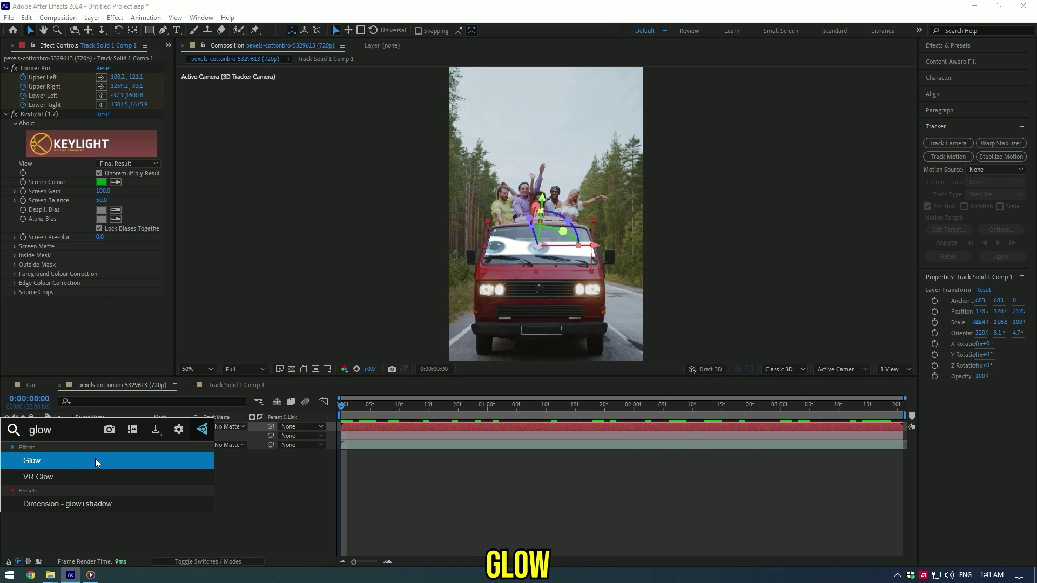
pyautogui.press('Return')
pyautogui.click(113, 462)
pyautogui.press('space')
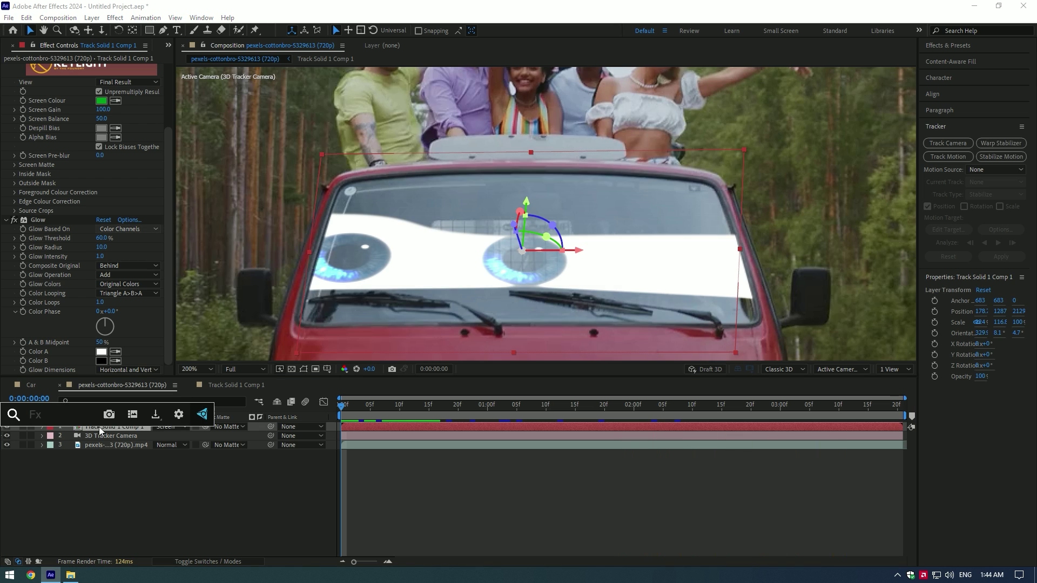
# Apply Roughen Edges set to Roughen Color with an edge colour, scale 141, stretch 4.60.
pyautogui.hotkey('ctrl', 'space')
pyautogui.write('edg')
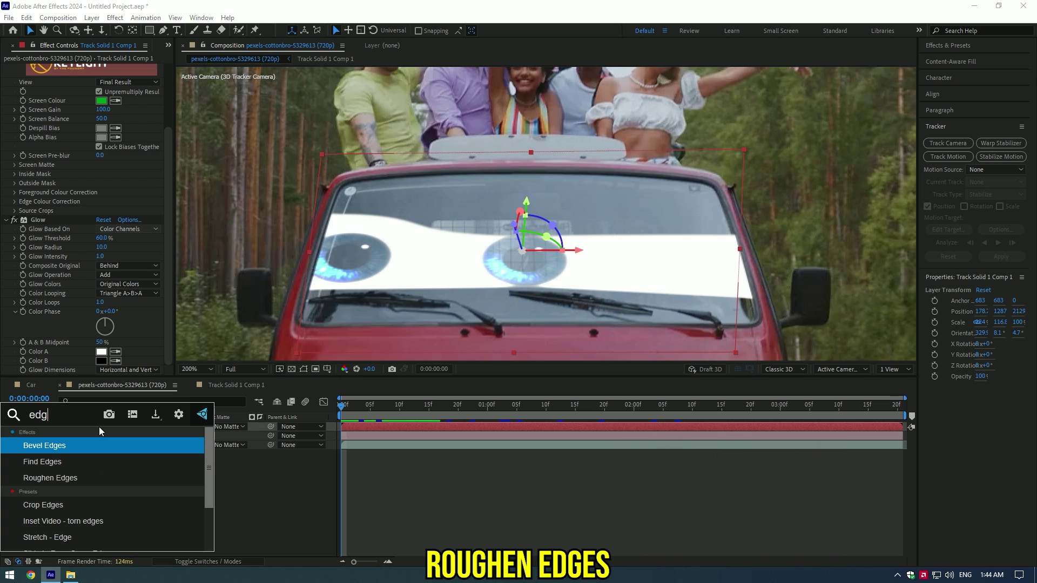
pyautogui.write('e')
pyautogui.click(46, 477)
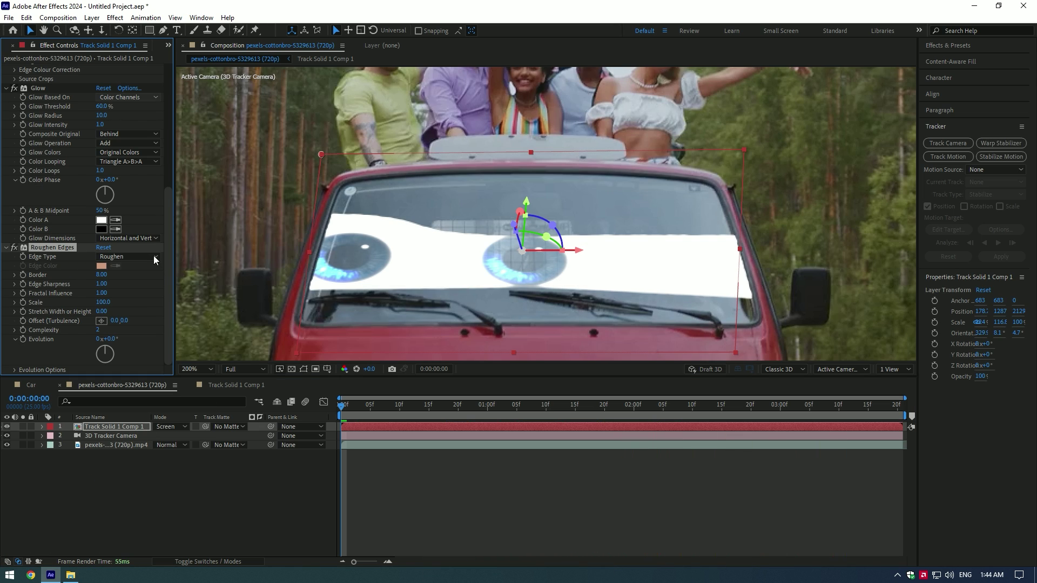
pyautogui.click(126, 257)
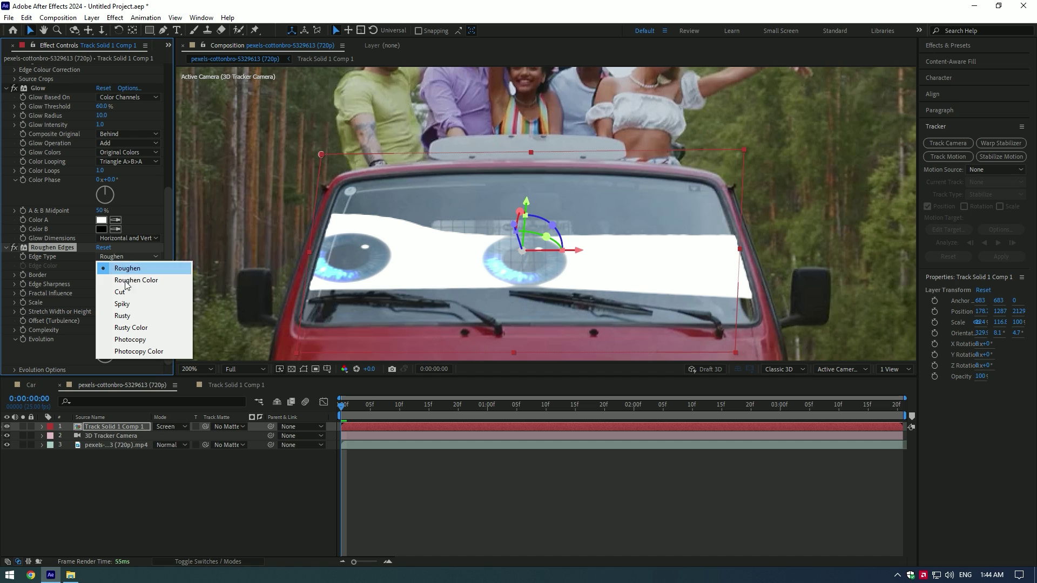
pyautogui.click(125, 281)
pyautogui.click(117, 267)
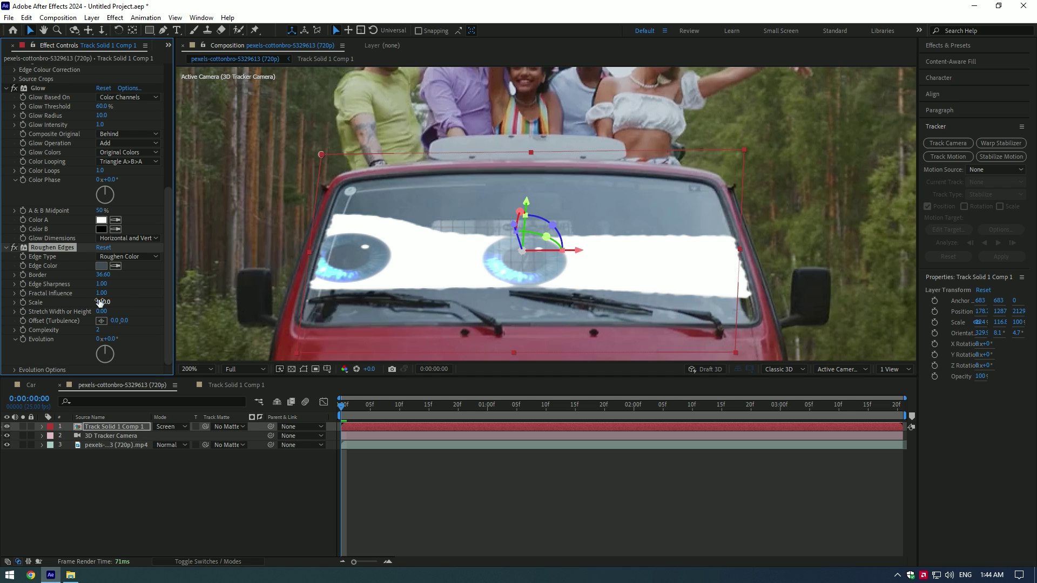
pyautogui.moveTo(99, 301); pyautogui.dragTo(122, 299)
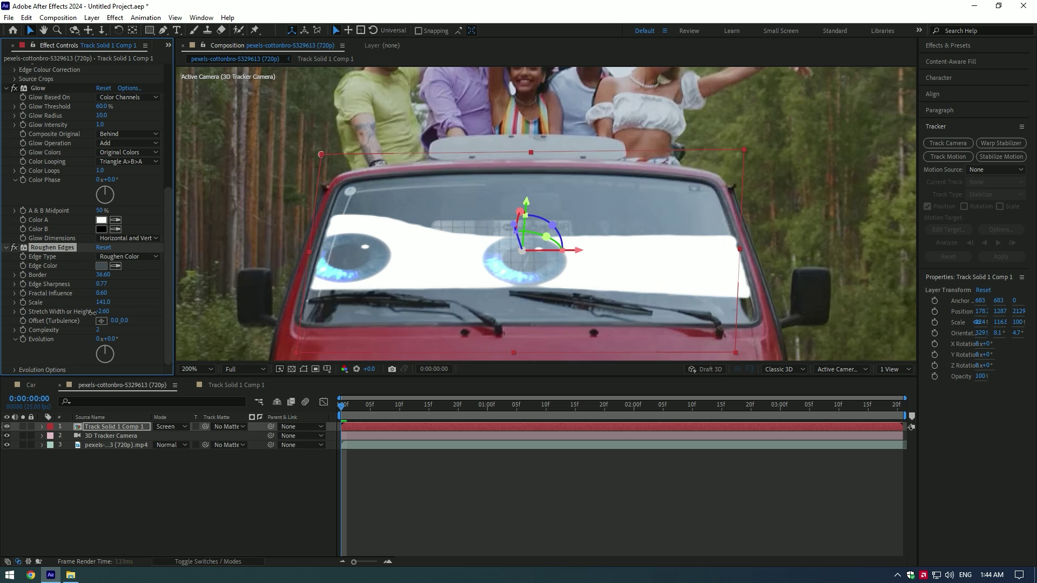
pyautogui.moveTo(130, 314); pyautogui.dragTo(133, 318)
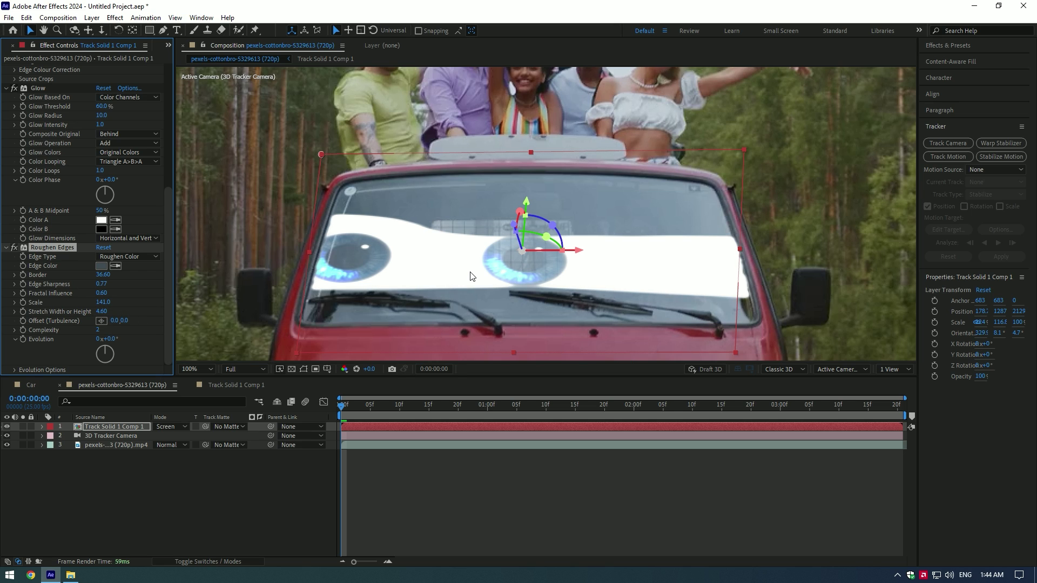
pyautogui.scroll(-2, 470, 276)
pyautogui.click(333, 454)
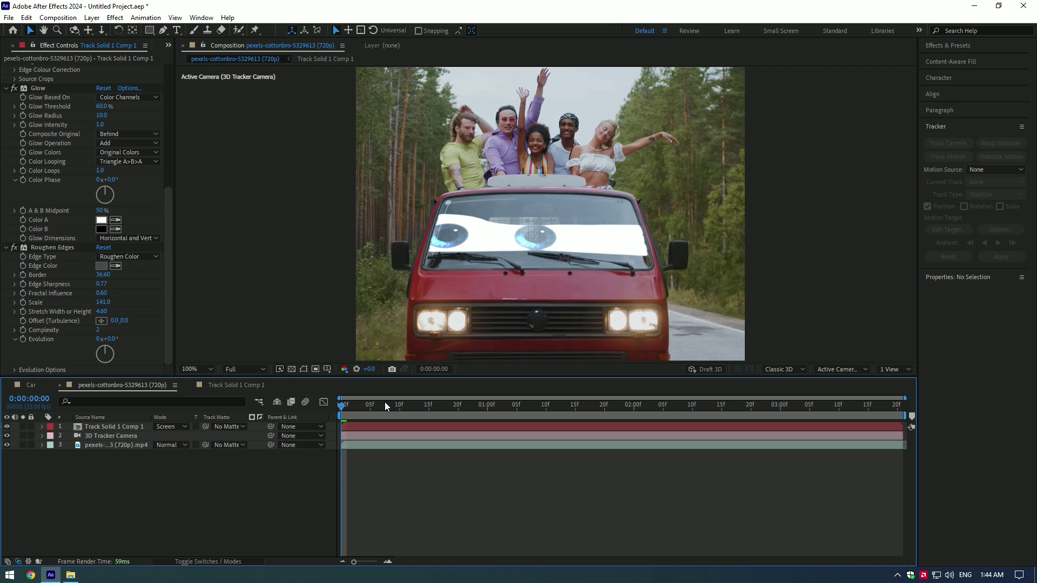
pyautogui.moveTo(456, 404)
pyautogui.mouseDown()
pyautogui.moveTo(712, 394)
pyautogui.moveTo(285, 406)
pyautogui.mouseUp()
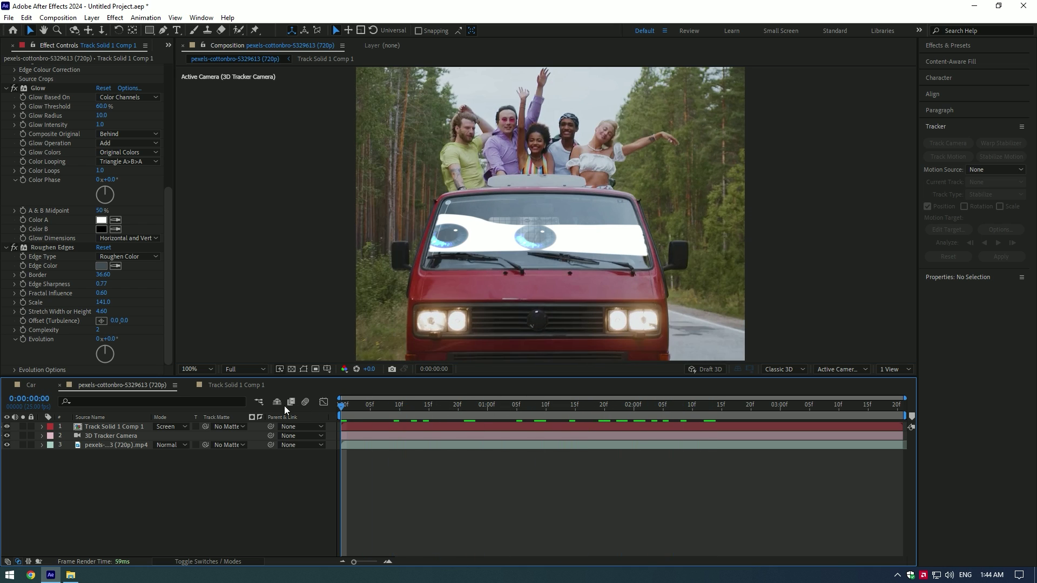